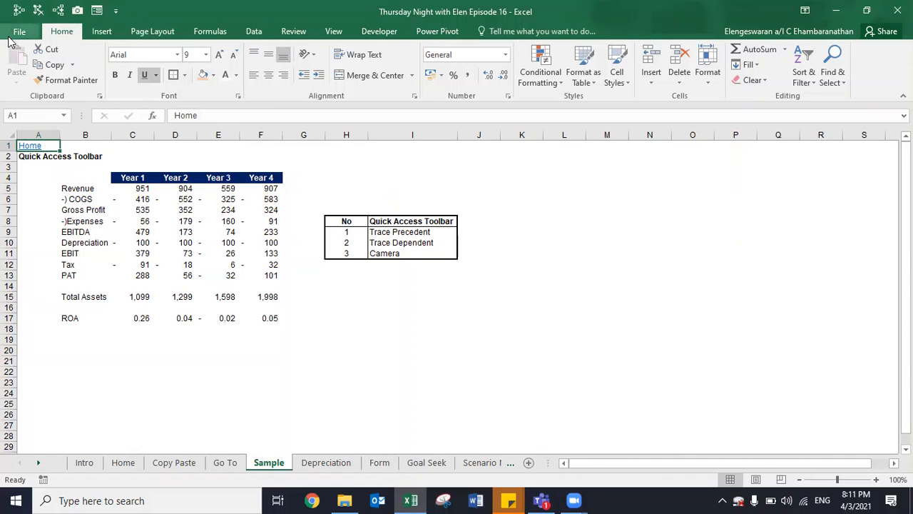
# - Browse the All Commands list in the Quick Access Toolbar options and close the options without changing anything
pyautogui.click(15, 35)
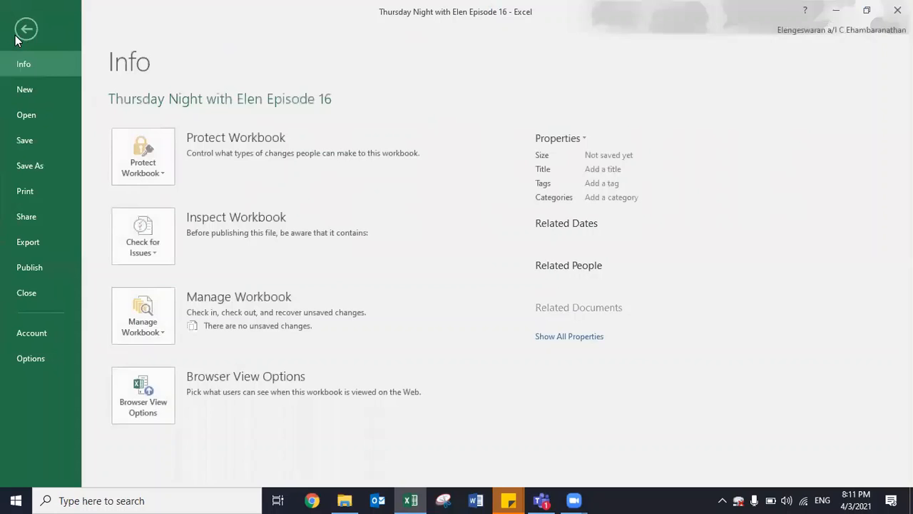
pyautogui.click(50, 357)
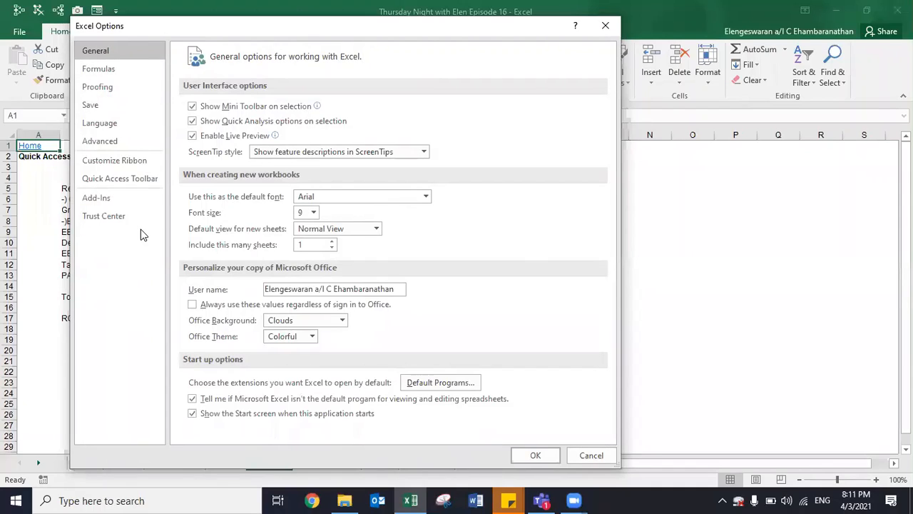
pyautogui.click(120, 179)
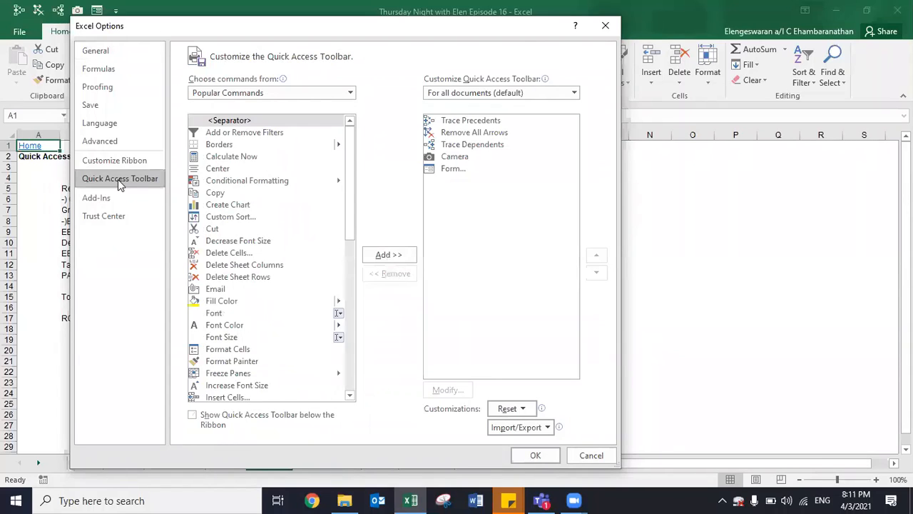
pyautogui.click(259, 93)
pyautogui.click(235, 133)
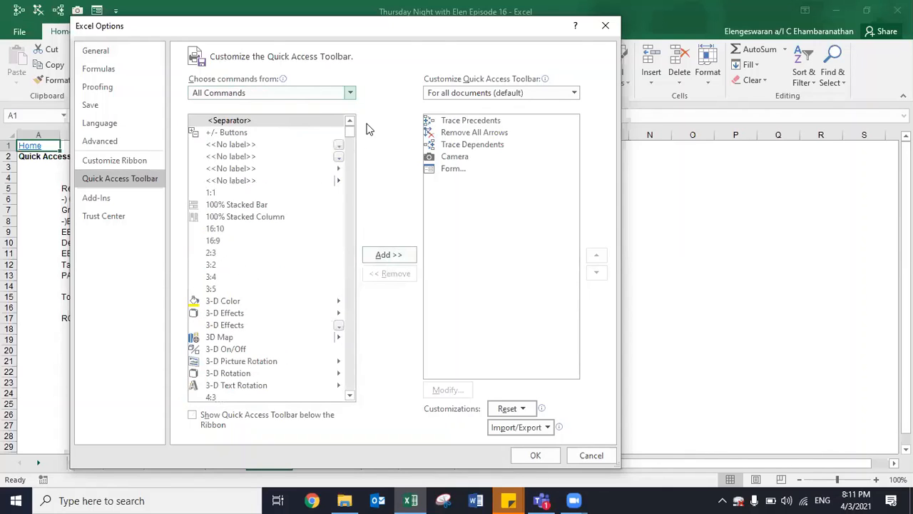
pyautogui.moveTo(350, 132); pyautogui.dragTo(351, 196)
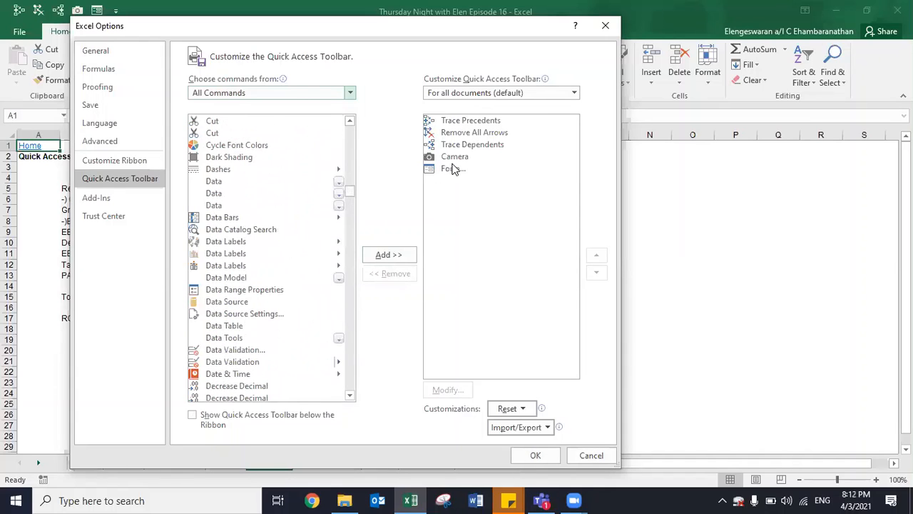
pyautogui.click(215, 236)
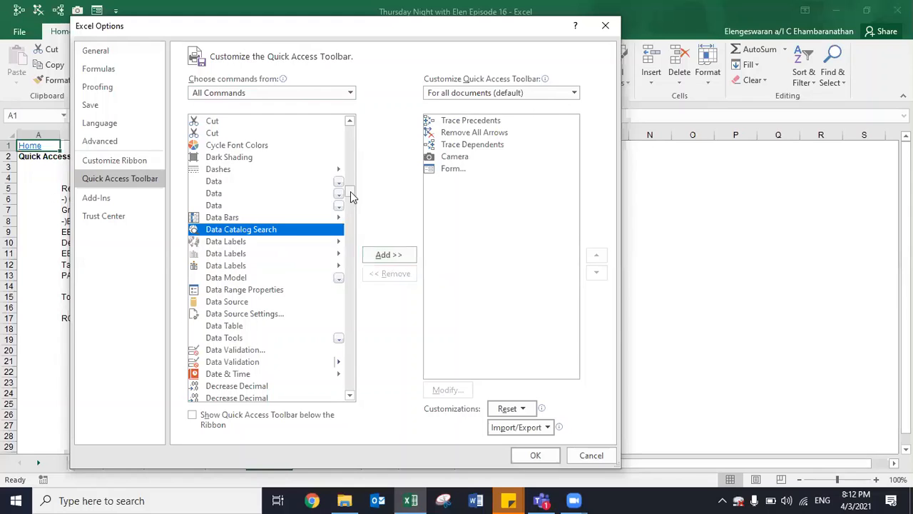
pyautogui.moveTo(350, 191); pyautogui.dragTo(351, 254)
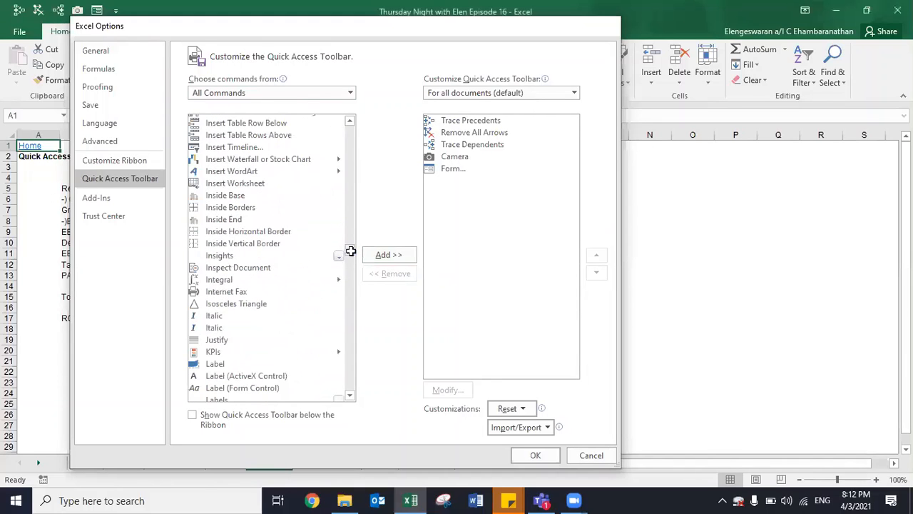
pyautogui.press('Escape')
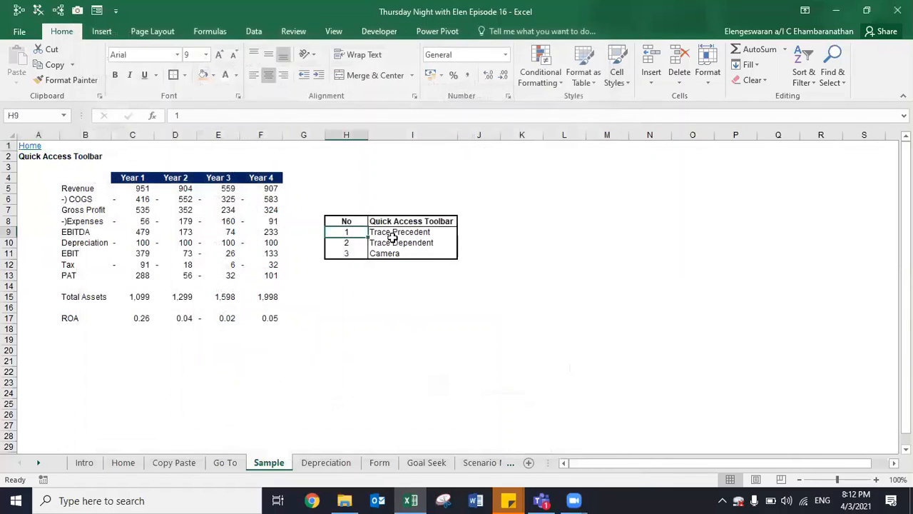
# - Inspect the formula of the Year 2 Depreciation cell D10 on the Sample sheet
pyautogui.press('Left')
pyautogui.press('Left')
pyautogui.press('Left')
pyautogui.press('Left')
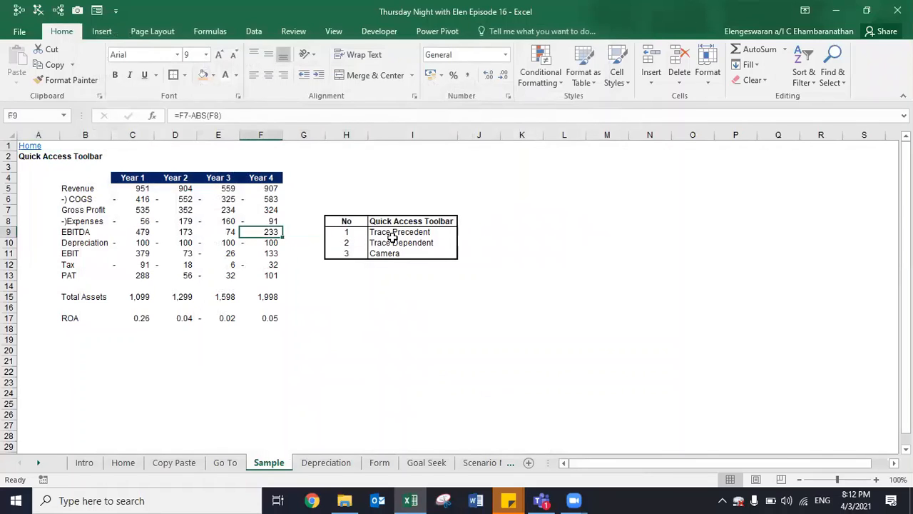
pyautogui.press('Down')
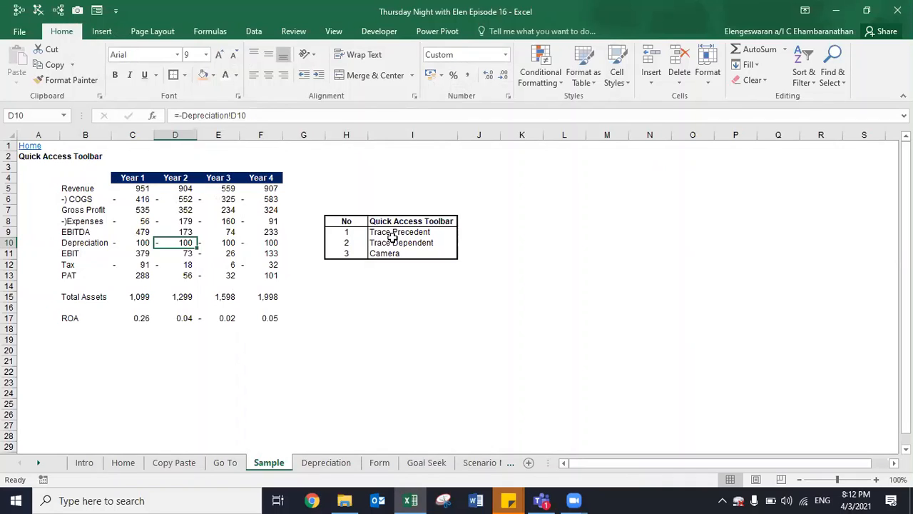
pyautogui.press('F2')
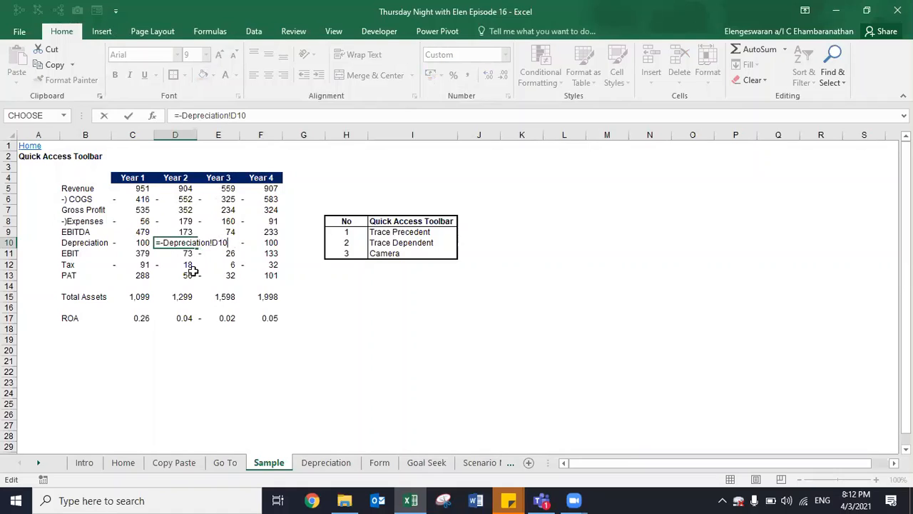
pyautogui.hotkey('ctrl', 'Return')
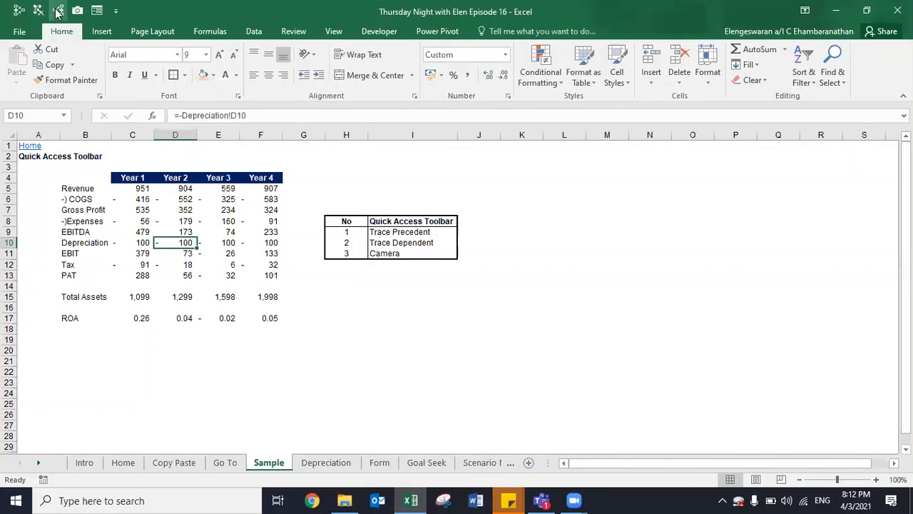
# - Trace the precedents of D10 and follow the arrow to its source cell on the Depreciation sheet
pyautogui.click(21, 10)
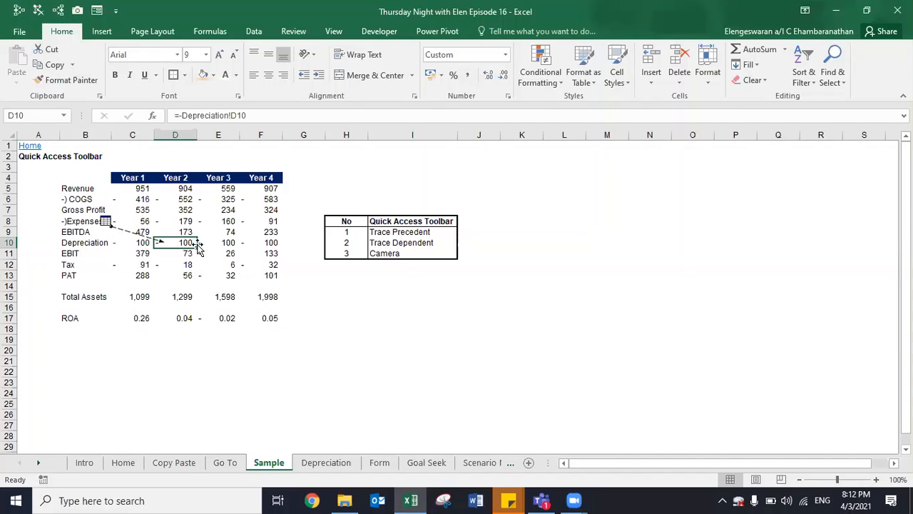
pyautogui.doubleClick(123, 231)
pyautogui.click(287, 147)
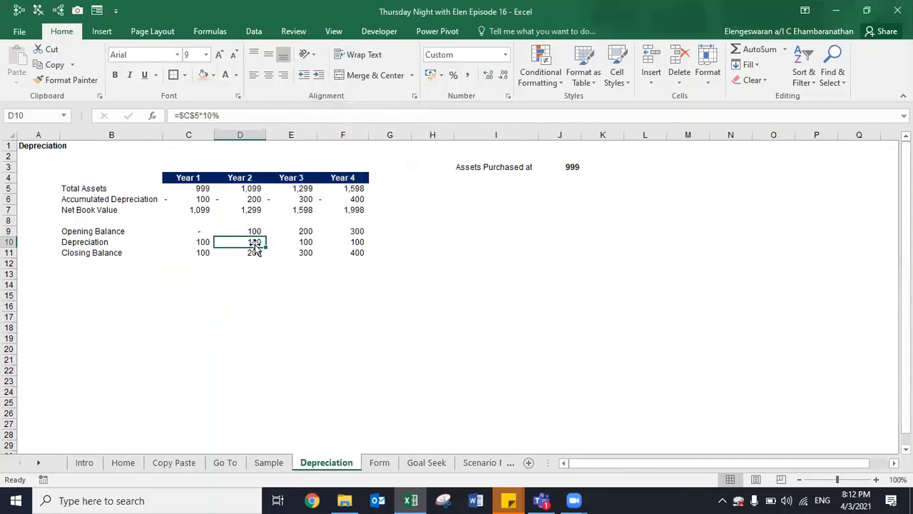
# - Go back to cell Sample!D10 and remove all trace arrows
pyautogui.press('F5')
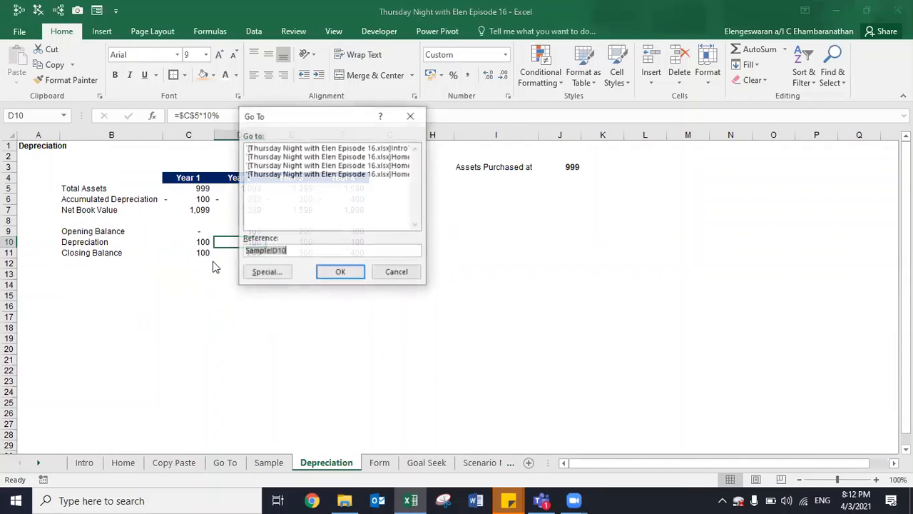
pyautogui.press('Return')
pyautogui.hotkey('alt', 'm')
pyautogui.press('a')
pyautogui.press('a')
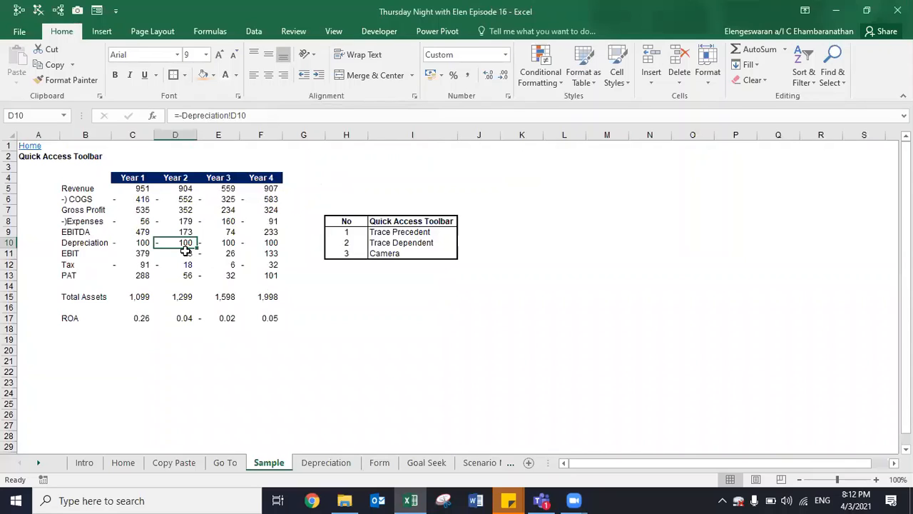
# - Inspect the formula of the Year 1 Gross Profit cell C7 without altering it
pyautogui.press('Up')
pyautogui.press('Up')
pyautogui.press('Up')
pyautogui.press('Left')
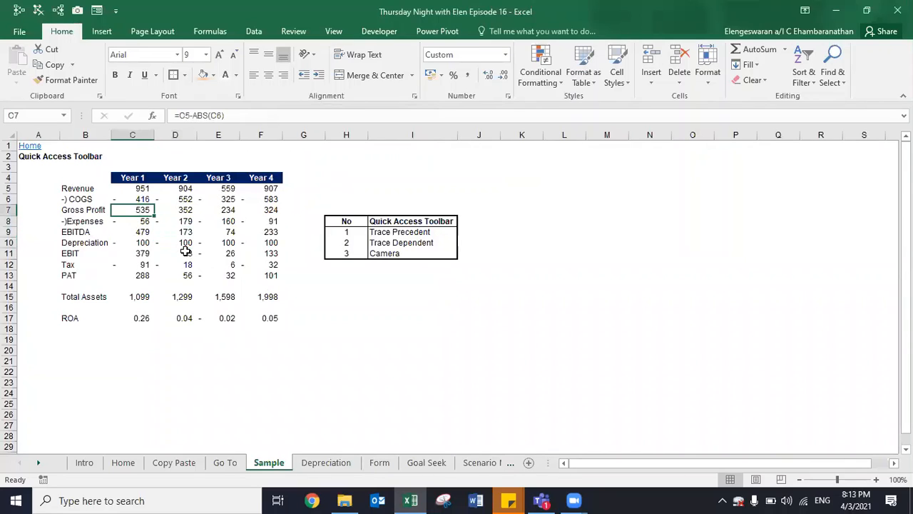
pyautogui.press('F2')
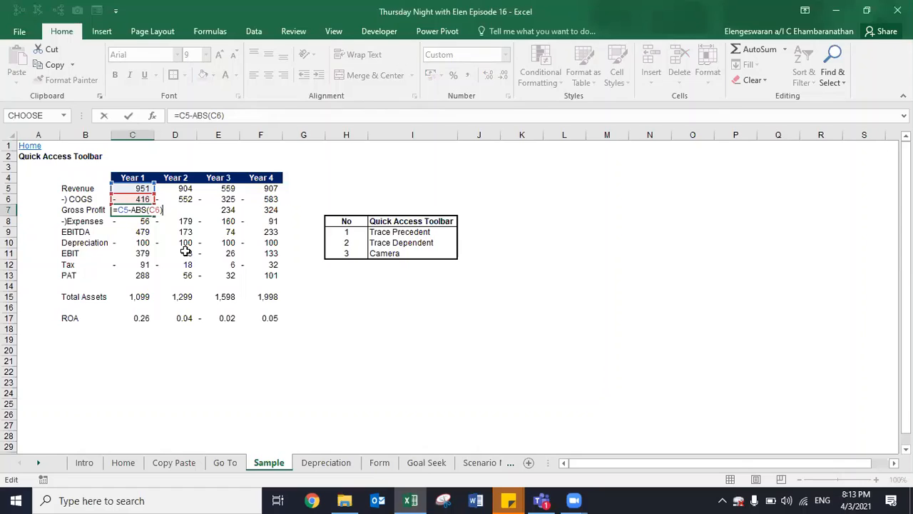
pyautogui.hotkey('ctrl', 'Return')
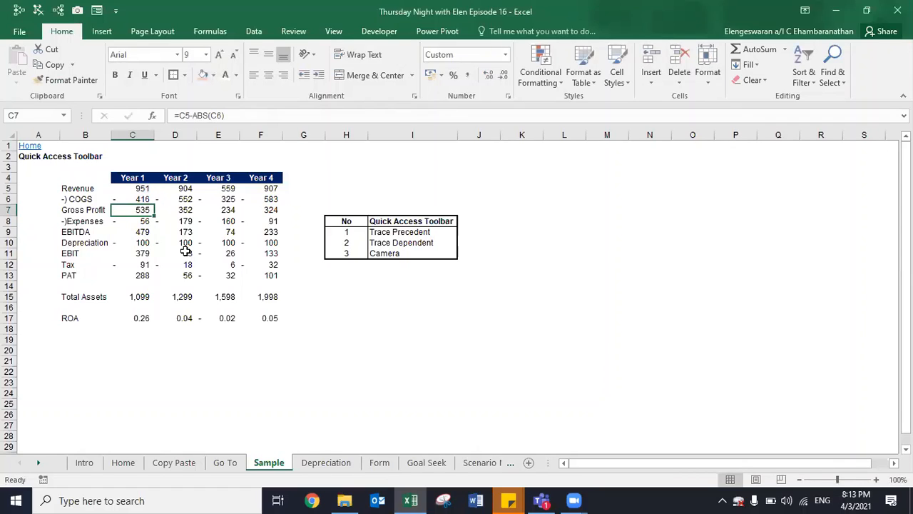
pyautogui.press('F2')
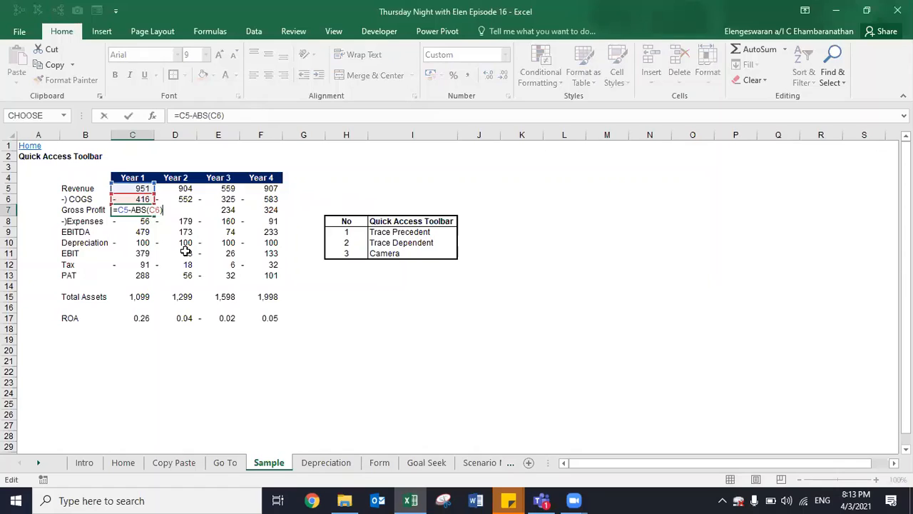
pyautogui.press('Escape')
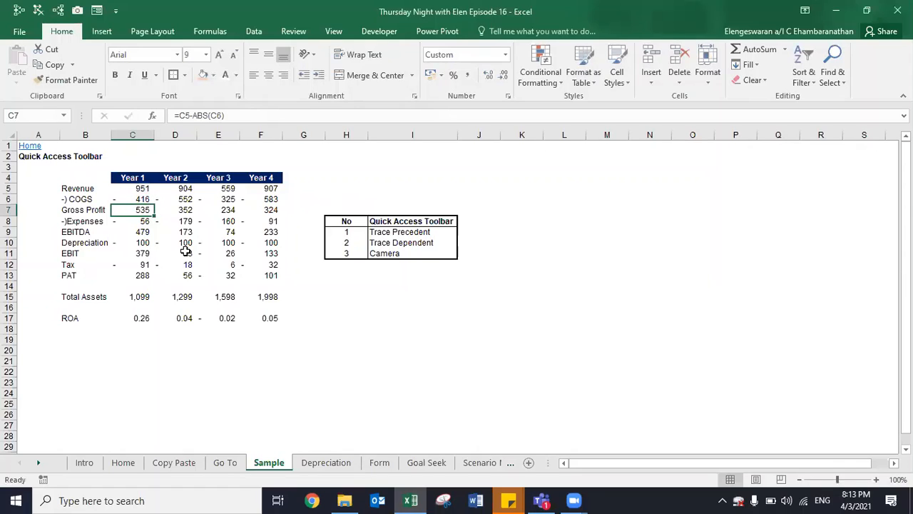
# - Trace the precedents of C7 and check the Year 1 Revenue and COGS cells feeding it
pyautogui.click(18, 9)
pyautogui.press('Up')
pyautogui.press('Up')
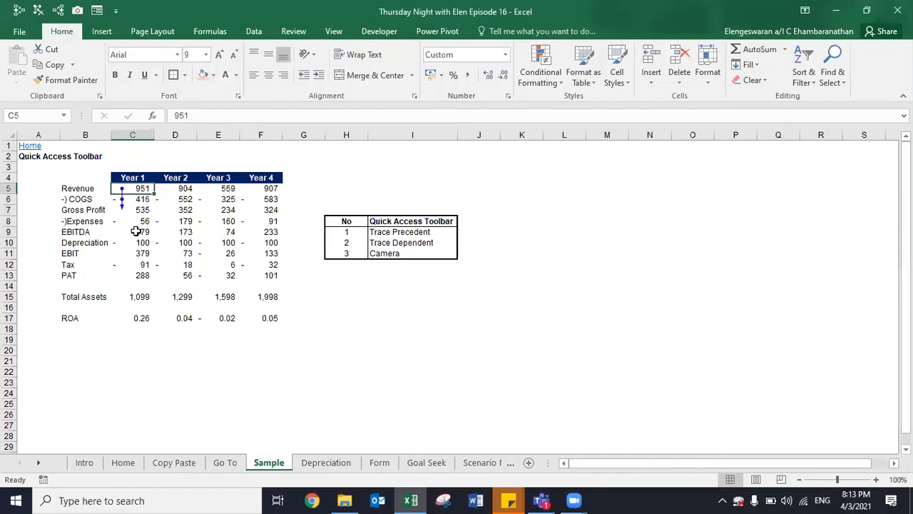
pyautogui.press('Down')
pyautogui.press('Down')
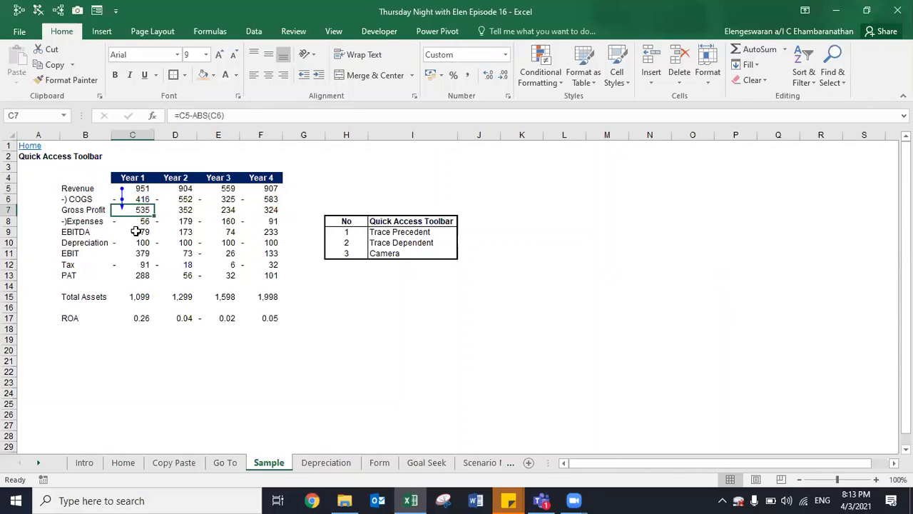
# - Check the formula of the Year 1 ROA cell C17 and trace its precedents
pyautogui.press('Down')
pyautogui.press('Down')
pyautogui.press('Down')
pyautogui.press('Down')
pyautogui.press('Down')
pyautogui.press('Down')
pyautogui.press('Down')
pyautogui.press('Down')
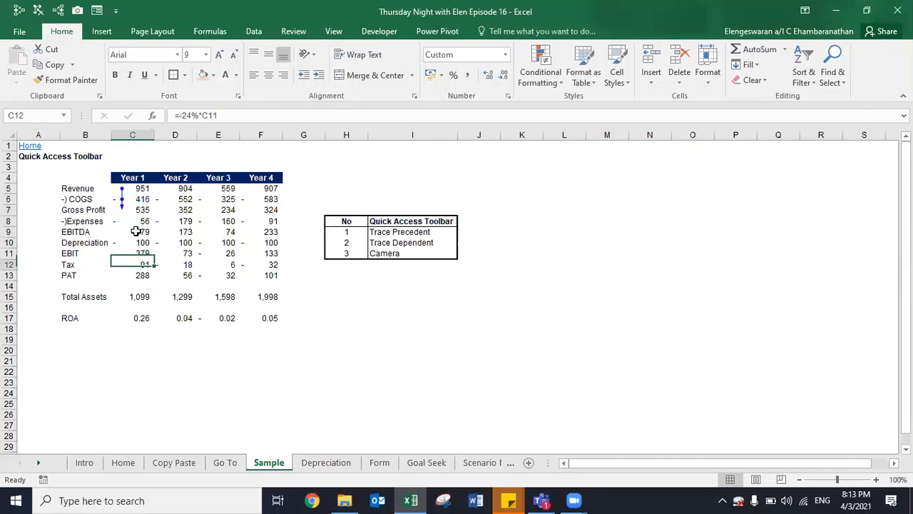
pyautogui.press('Down')
pyautogui.press('Down')
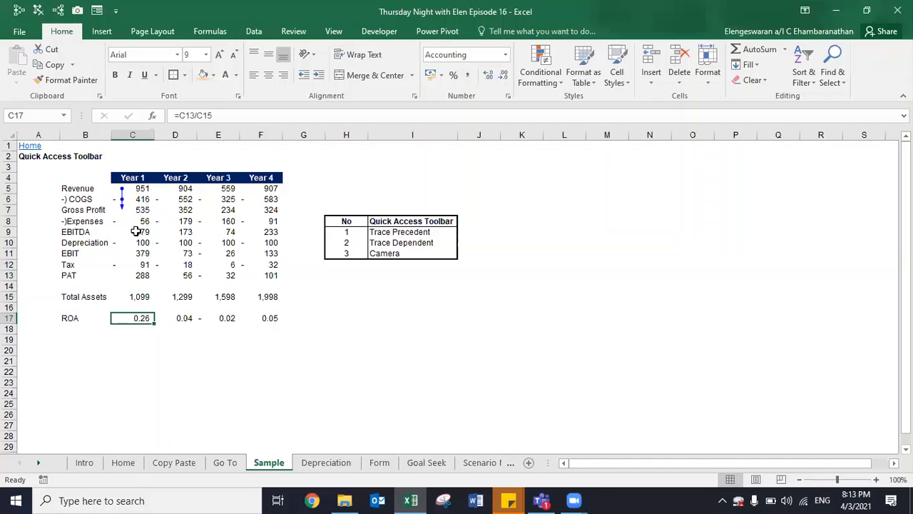
pyautogui.doubleClick(139, 322)
pyautogui.press('Escape')
pyautogui.click(19, 11)
pyautogui.click(383, 233)
pyautogui.press('Right')
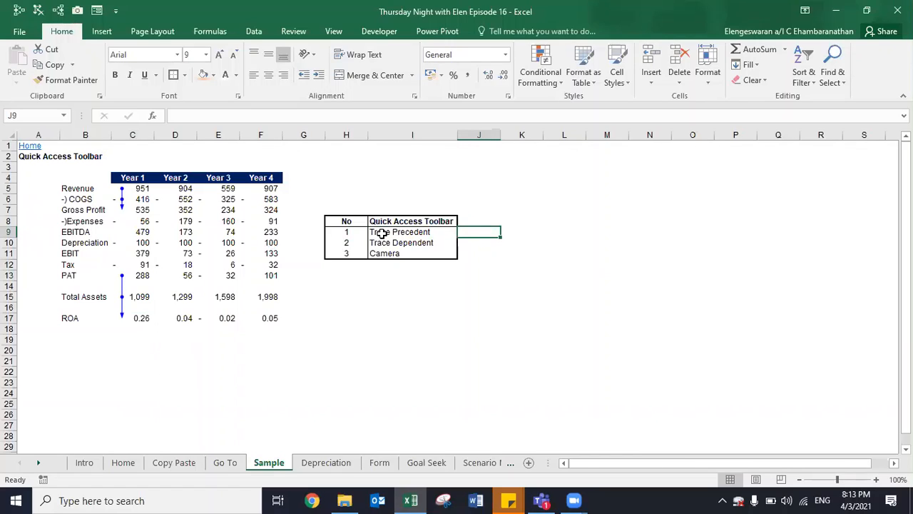
# - Clear the existing trace arrows and trace the dependents of the Year 1 Expenses cell C8
pyautogui.click(142, 224)
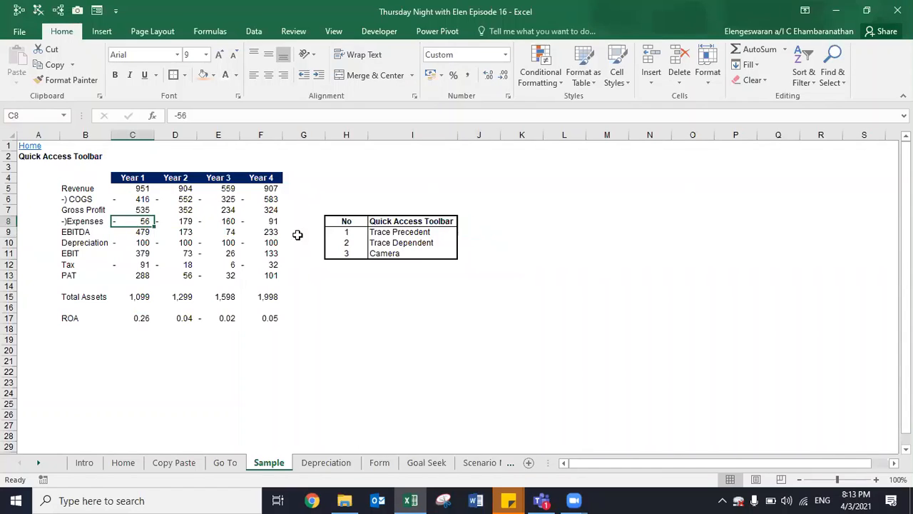
pyautogui.click(385, 243)
pyautogui.hotkey('shift', 'space')
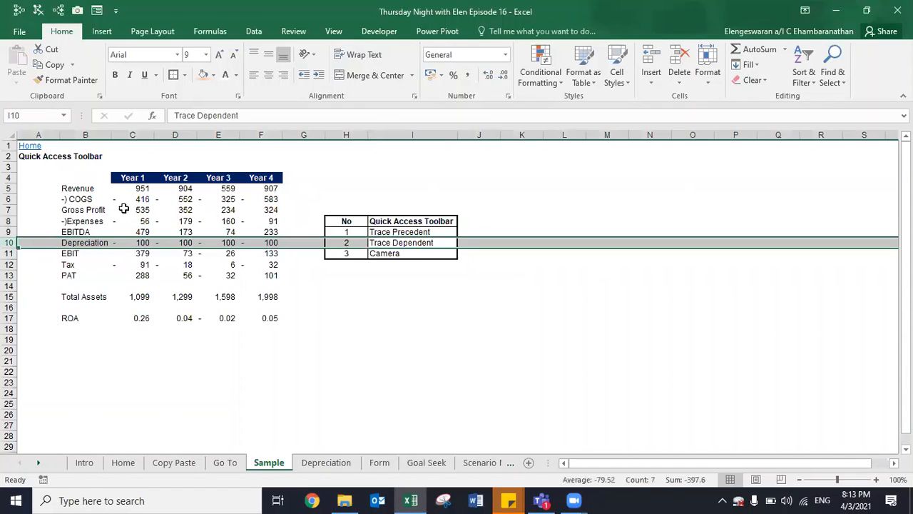
pyautogui.click(144, 225)
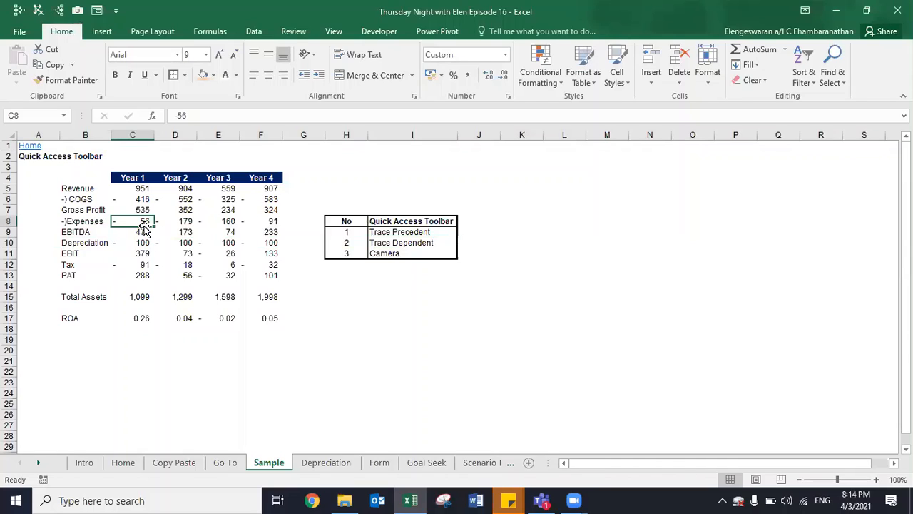
pyautogui.click(60, 12)
pyautogui.click(136, 231)
# - Trace the dependents of the Year 1 Depreciation cell C10 and the Year 1 Tax cell C12
pyautogui.press('Down')
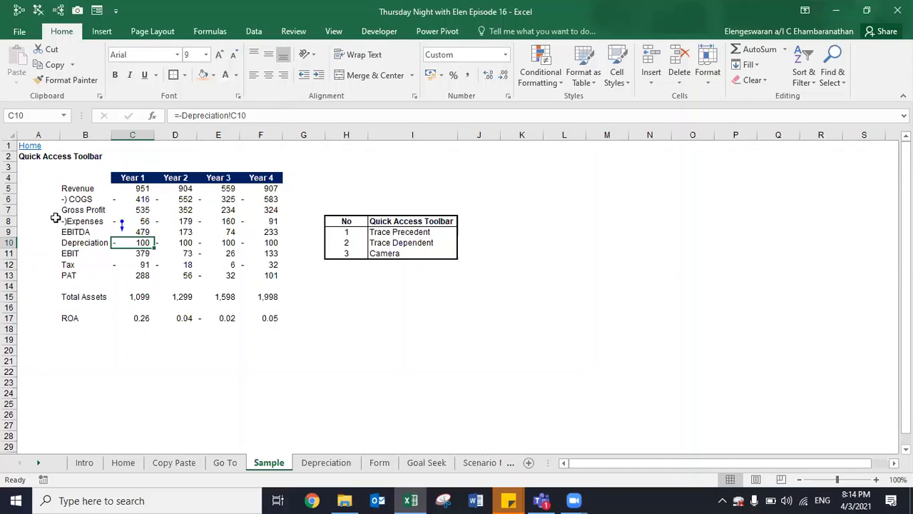
pyautogui.click(58, 19)
pyautogui.press('Down')
pyautogui.press('Down')
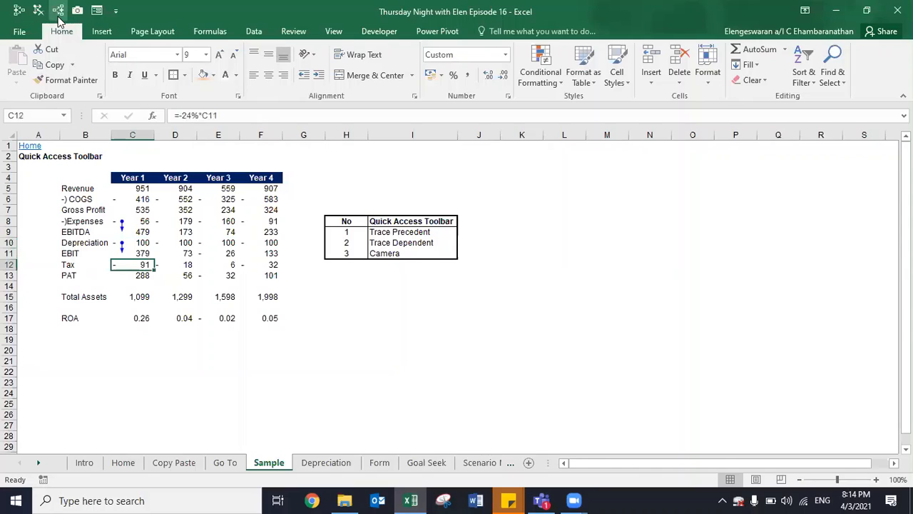
pyautogui.click(58, 18)
# - Trace the dependents of the Year 1 PAT cell C13, clear all trace arrows, and return to cell C10
pyautogui.press('Down')
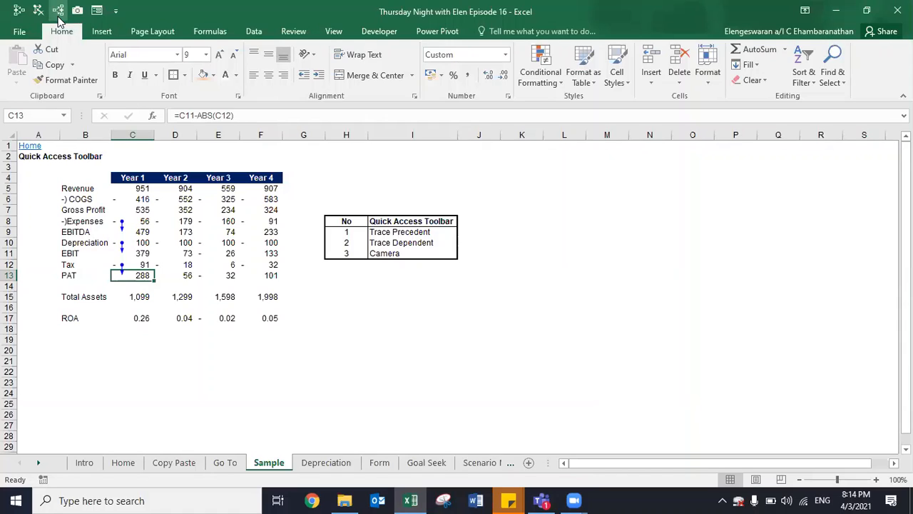
pyautogui.click(59, 18)
pyautogui.press('Up')
pyautogui.press('Up')
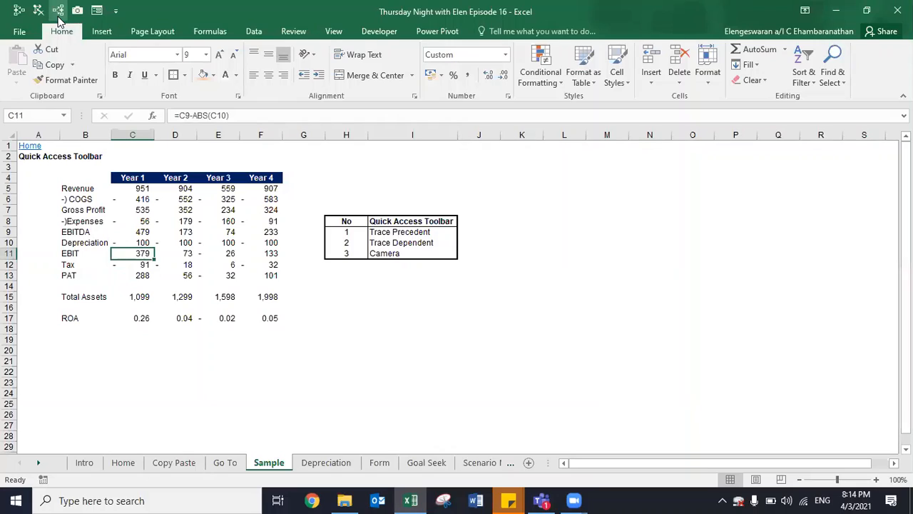
pyautogui.press('Up')
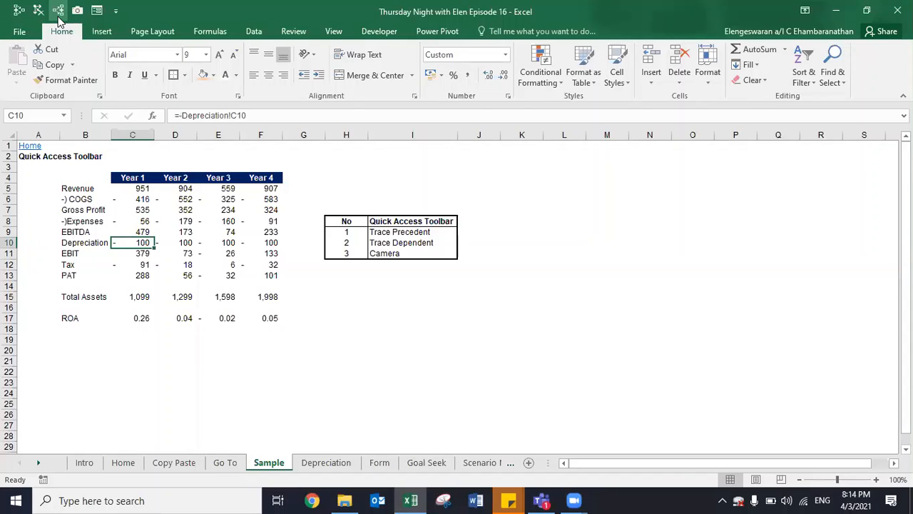
# - Capture the financial table B4:F13 with the Camera and place its linked picture in columns J to O, beside the Quick Access Toolbar list
pyautogui.moveTo(80, 178); pyautogui.dragTo(257, 275)
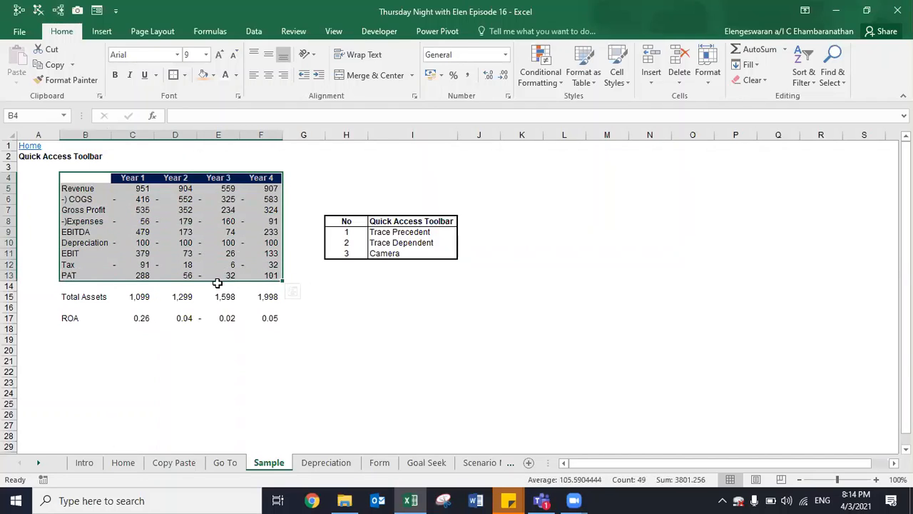
pyautogui.click(78, 11)
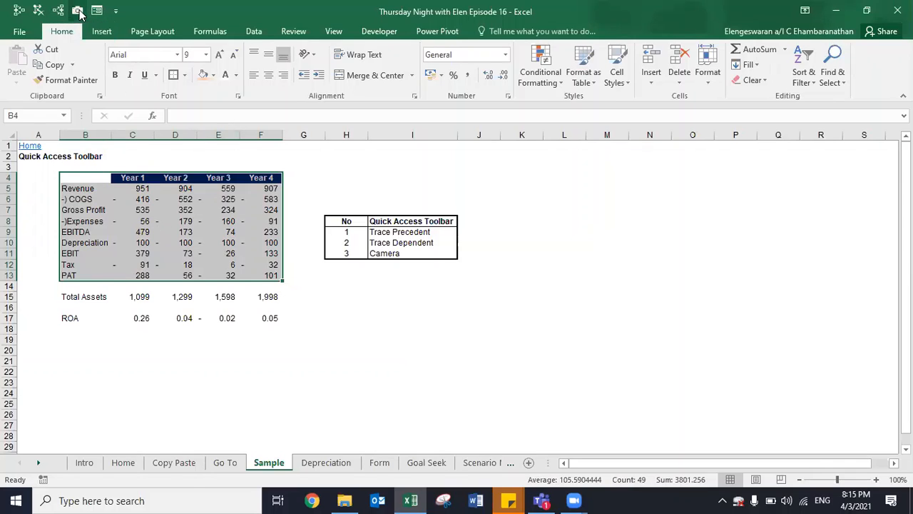
pyautogui.click(495, 165)
pyautogui.moveTo(514, 168); pyautogui.dragTo(502, 172)
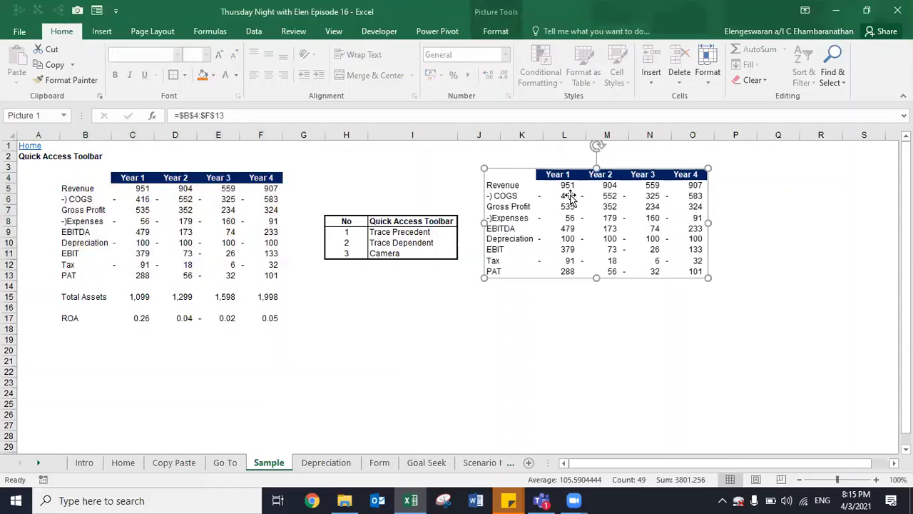
# - Set the Year 1 Revenue in cell C5 to 12345
pyautogui.click(135, 203)
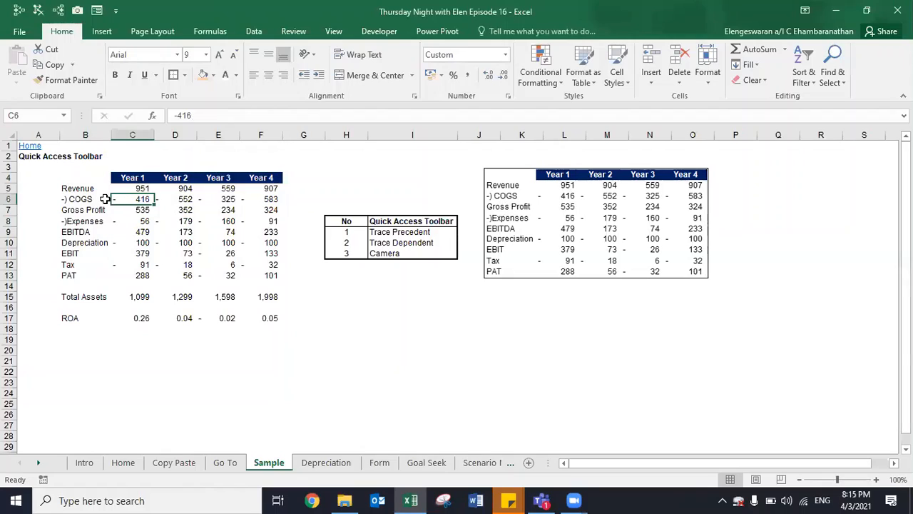
pyautogui.press('Up')
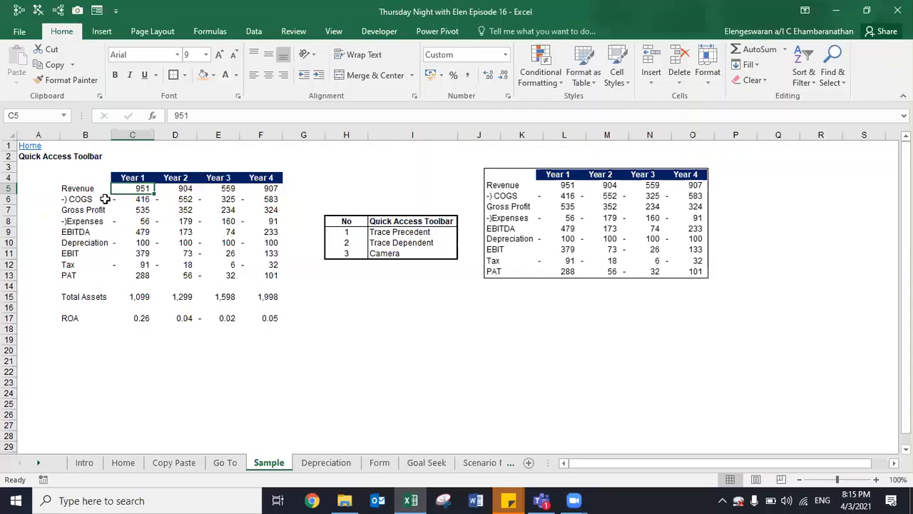
pyautogui.write('12345')
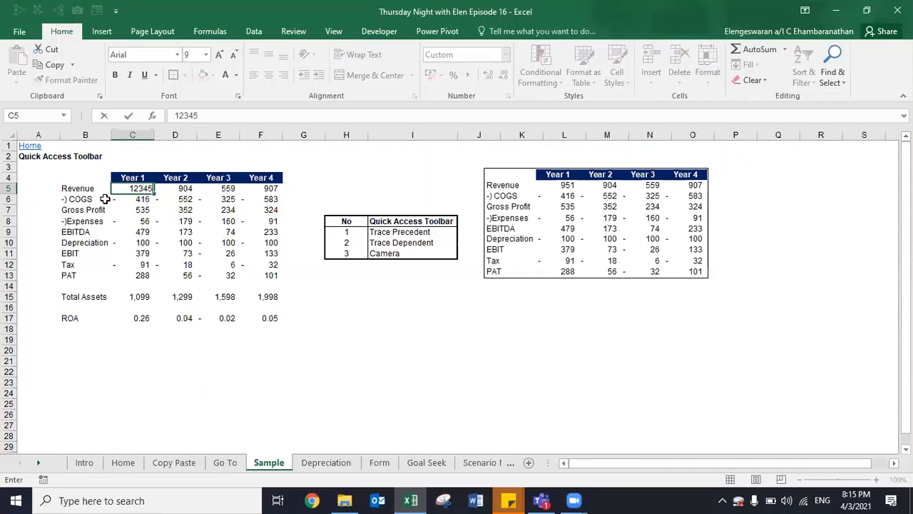
pyautogui.press('Return')
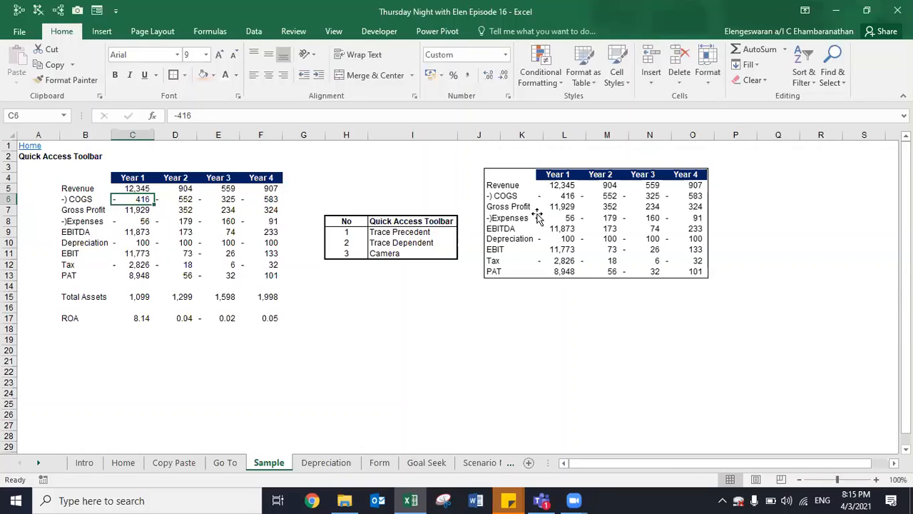
# - Copy the financial table range B4:F13, from the year headers down to the PAT row
pyautogui.click(80, 172)
pyautogui.hotkey('shift', 'Right')
pyautogui.hotkey('shift', 'Right')
pyautogui.hotkey('shift', 'Right')
pyautogui.hotkey('shift', 'Right')
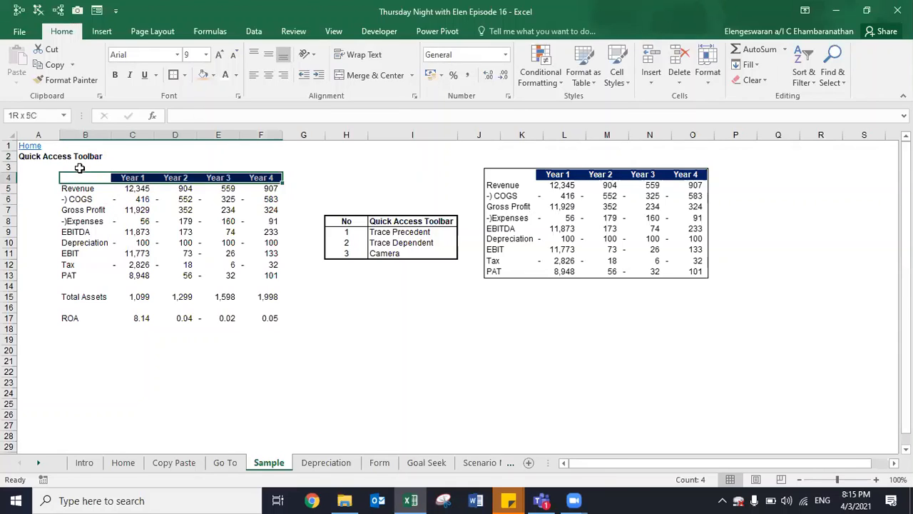
pyautogui.hotkey('shift', 'Down')
pyautogui.hotkey('shift', 'Down')
pyautogui.hotkey('shift', 'Down')
pyautogui.hotkey('shift', 'Down')
pyautogui.hotkey('shift', 'Down')
pyautogui.hotkey('shift', 'Down')
pyautogui.hotkey('shift', 'Down')
pyautogui.hotkey('shift', 'Down')
pyautogui.hotkey('shift', 'Down')
pyautogui.hotkey('ctrl', 'c')
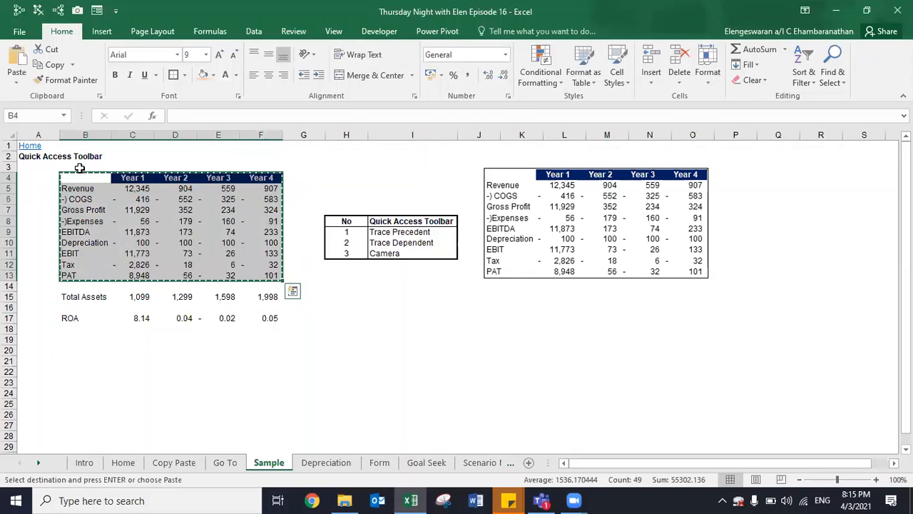
# - Paste the copied table as a static picture at cell J16 and move it directly beneath the camera picture
pyautogui.click(495, 311)
pyautogui.rightClick(497, 313)
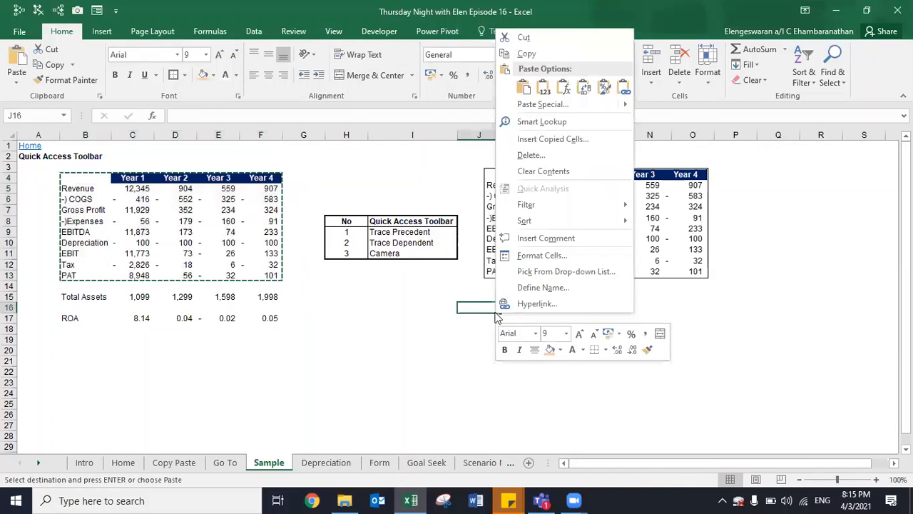
pyautogui.moveTo(614, 105)
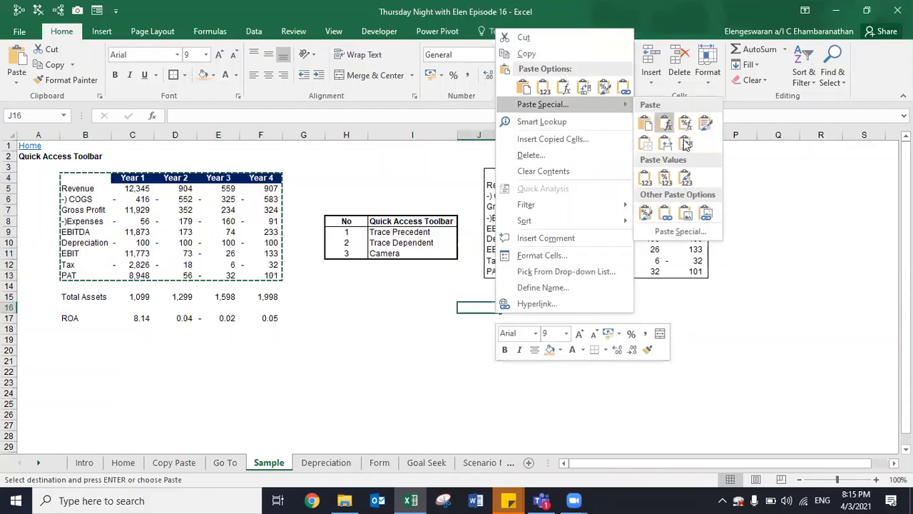
pyautogui.click(684, 214)
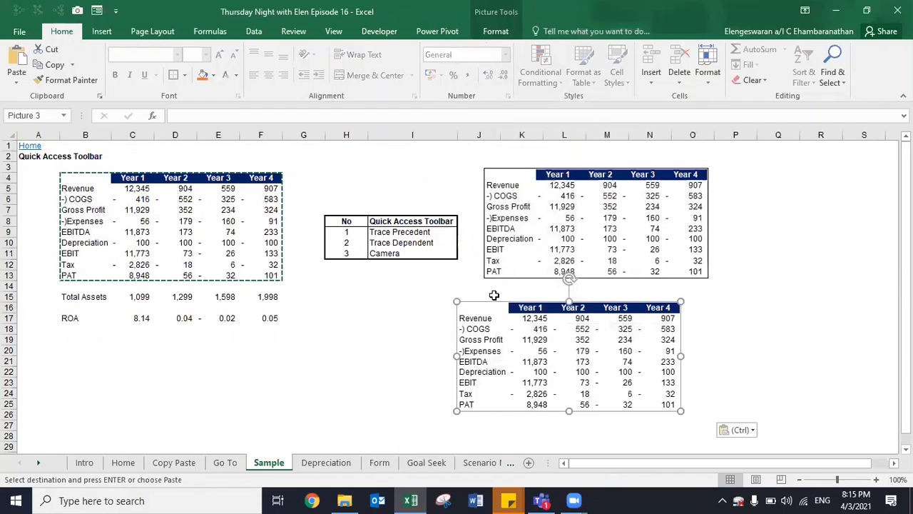
pyautogui.moveTo(491, 300); pyautogui.dragTo(514, 281)
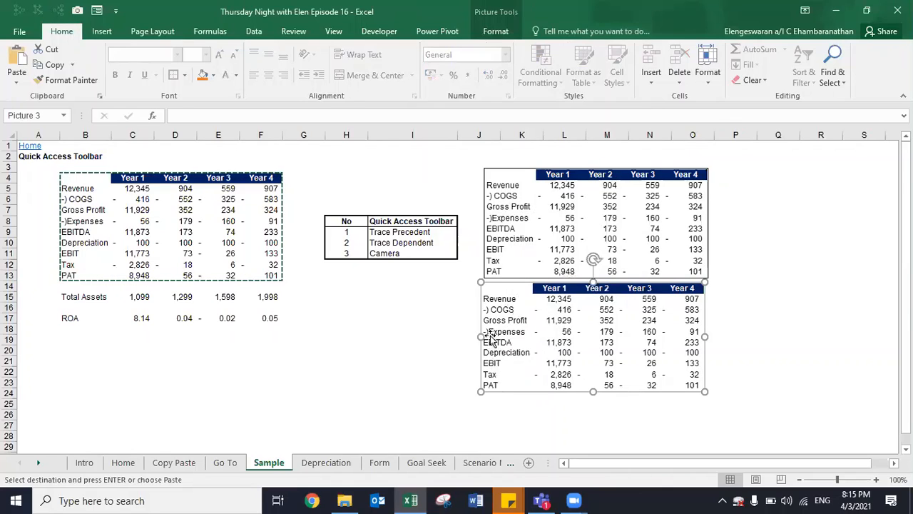
# - Change the Year 1 Revenue in cell C5 to 9999
pyautogui.click(133, 186)
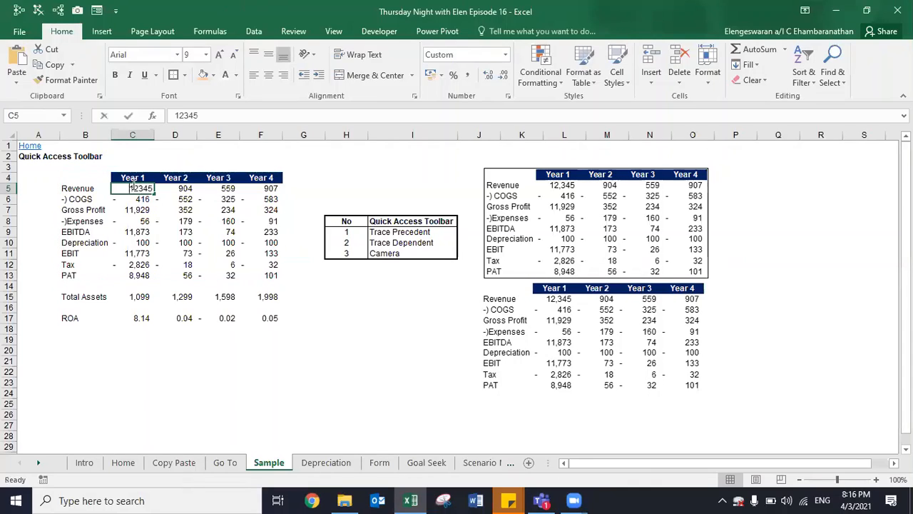
pyautogui.write('9,99')
pyautogui.write('9999')
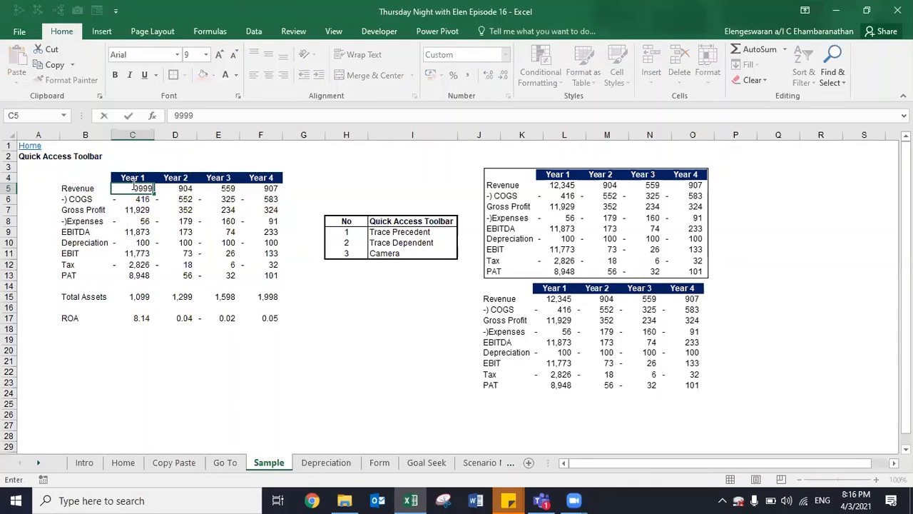
pyautogui.press('Return')
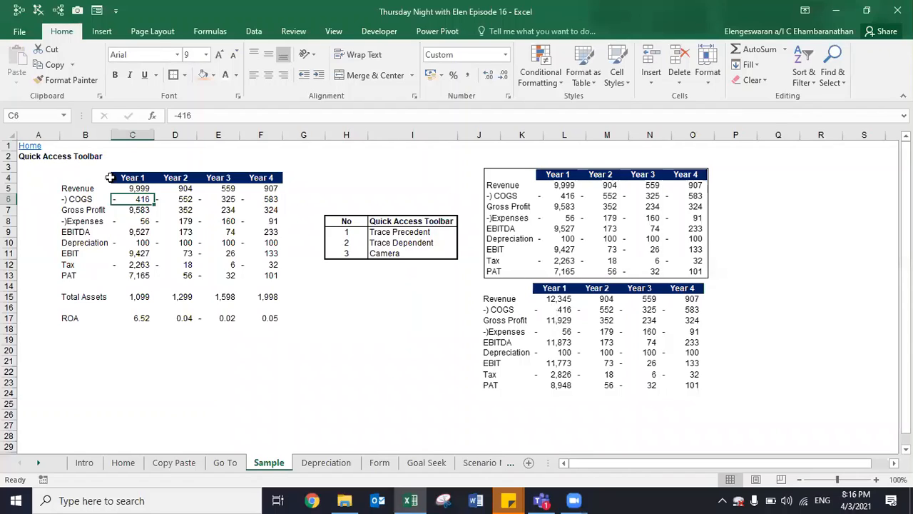
# - Set the Year 2 Revenue in cell D5 to 12345 and return to the Year 1 header cell C4
pyautogui.press('Up')
pyautogui.press('Right')
pyautogui.write('12')
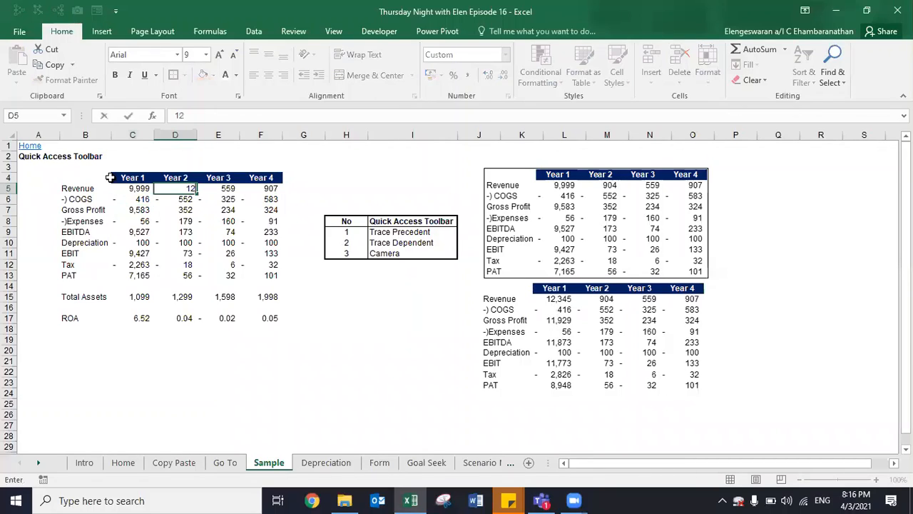
pyautogui.write('345')
pyautogui.press('Return')
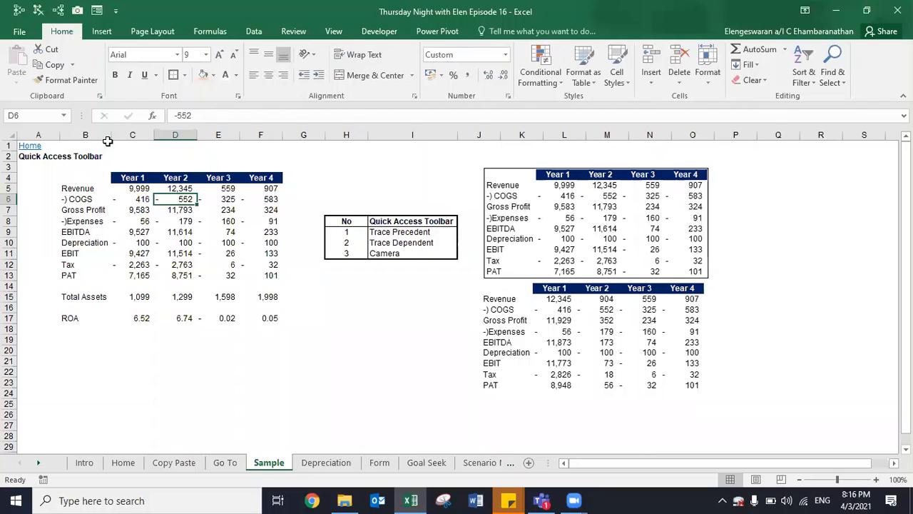
pyautogui.click(130, 177)
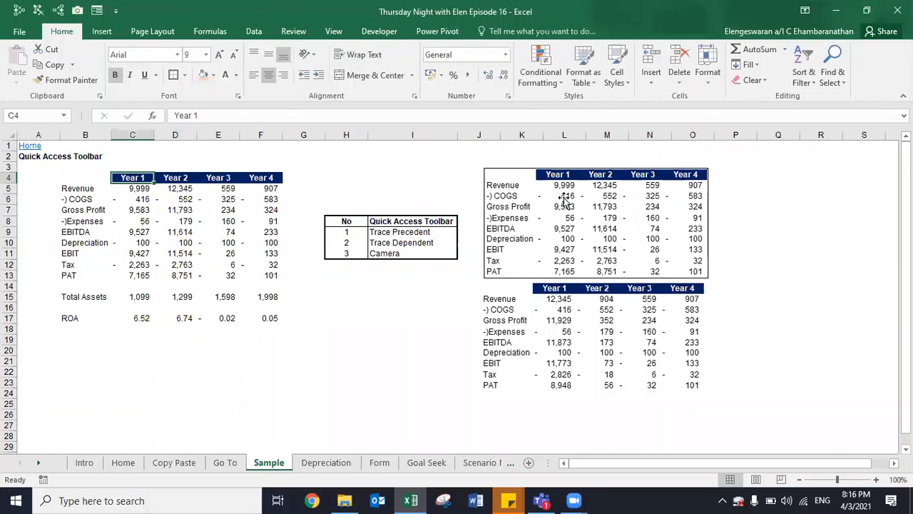
# - Open the data entry form for the headers A1:C1 on the Form sheet, using the first row as column labels
pyautogui.click(379, 462)
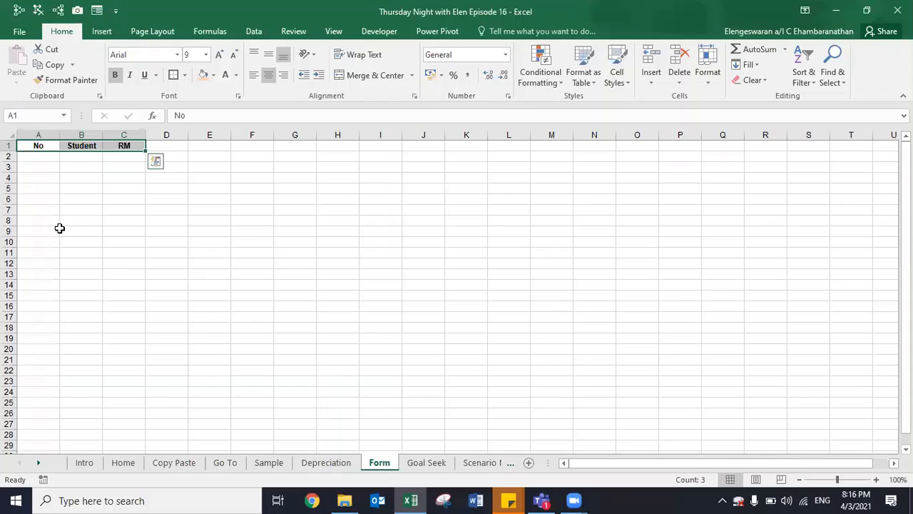
pyautogui.hotkey('ctrl', 'Home')
pyautogui.hotkey('ctrl', 'a')
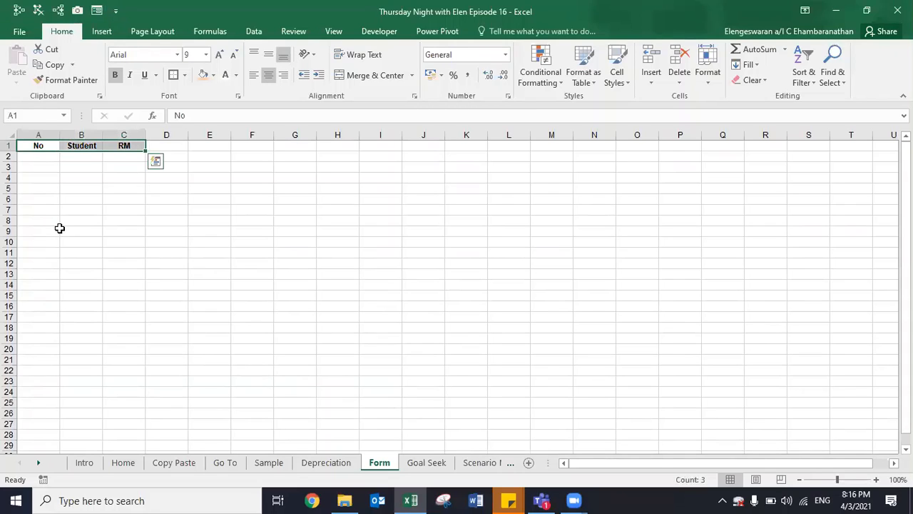
pyautogui.click(97, 11)
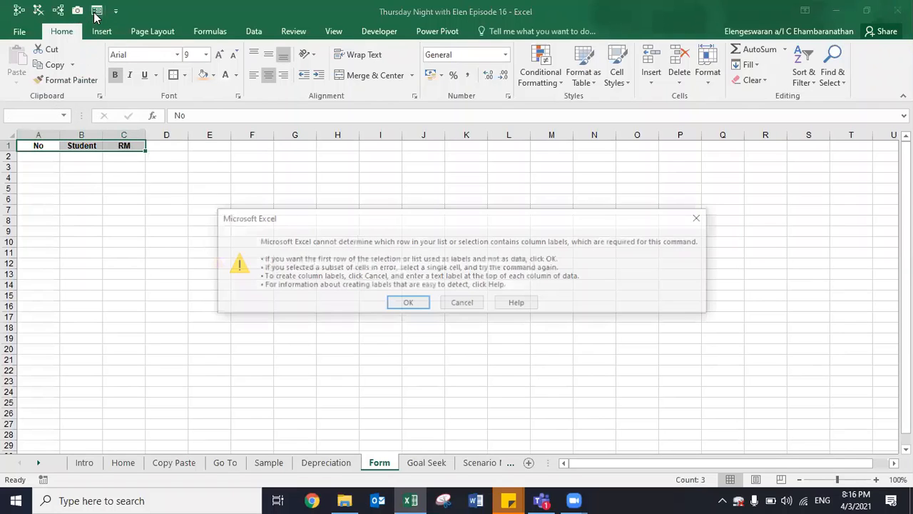
pyautogui.click(404, 303)
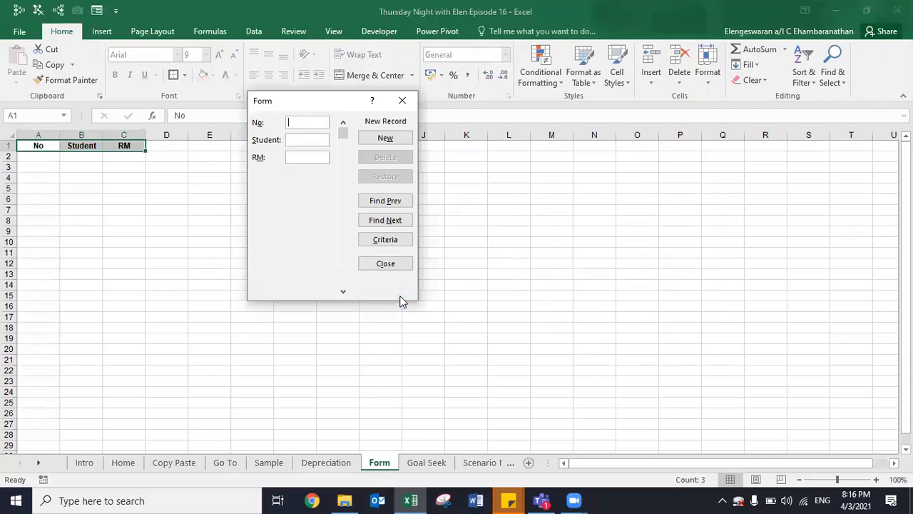
# - Add a new record through the form with No 1, the student's name and RM 10
pyautogui.write('1')
pyautogui.click(313, 140)
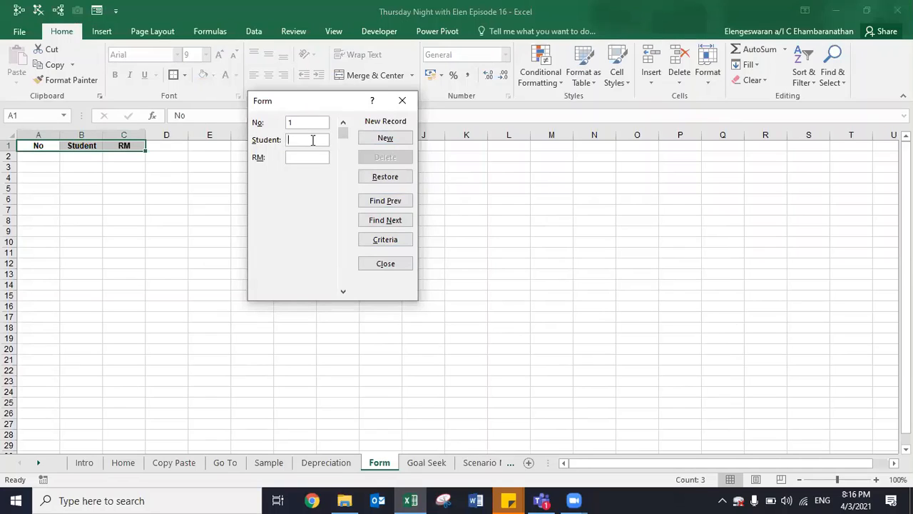
pyautogui.write('Elen')
pyautogui.press('Tab')
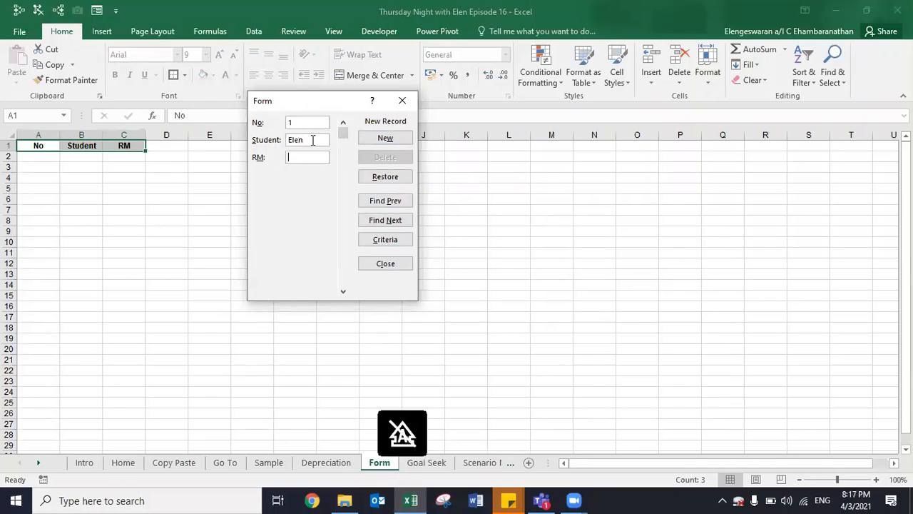
pyautogui.write('10')
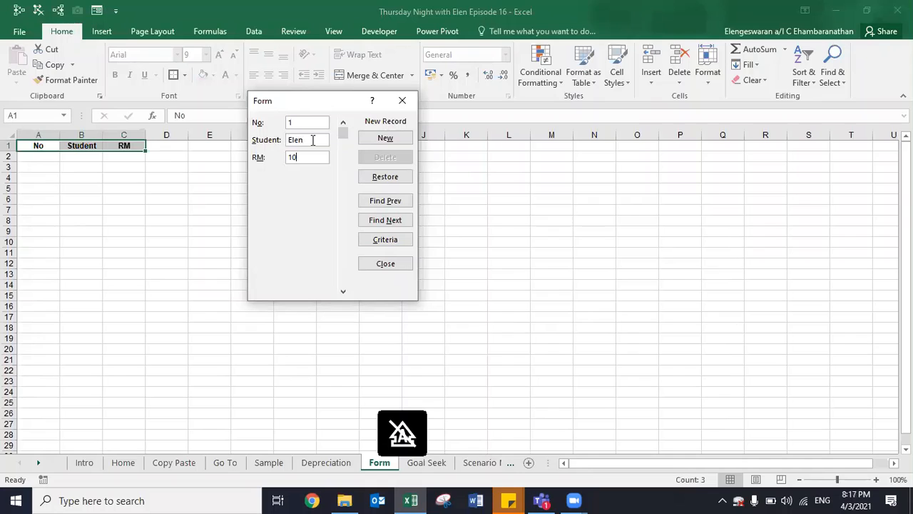
pyautogui.click(379, 143)
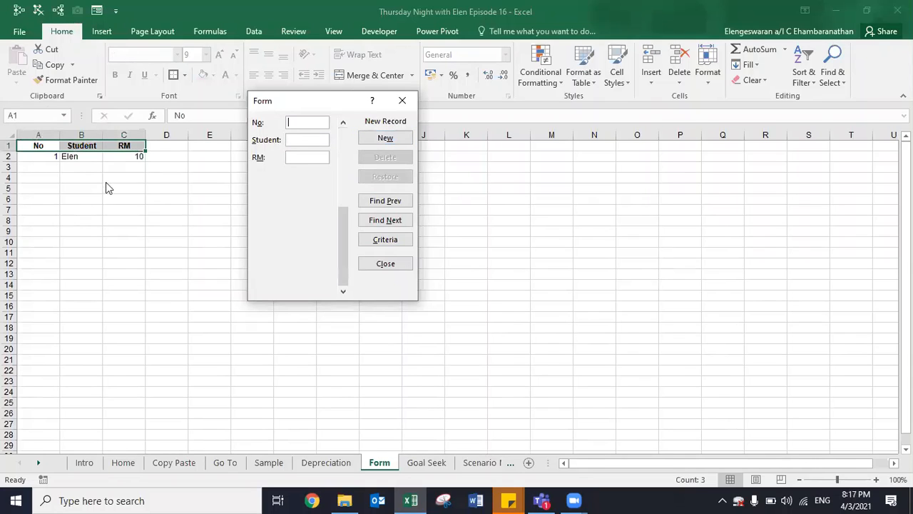